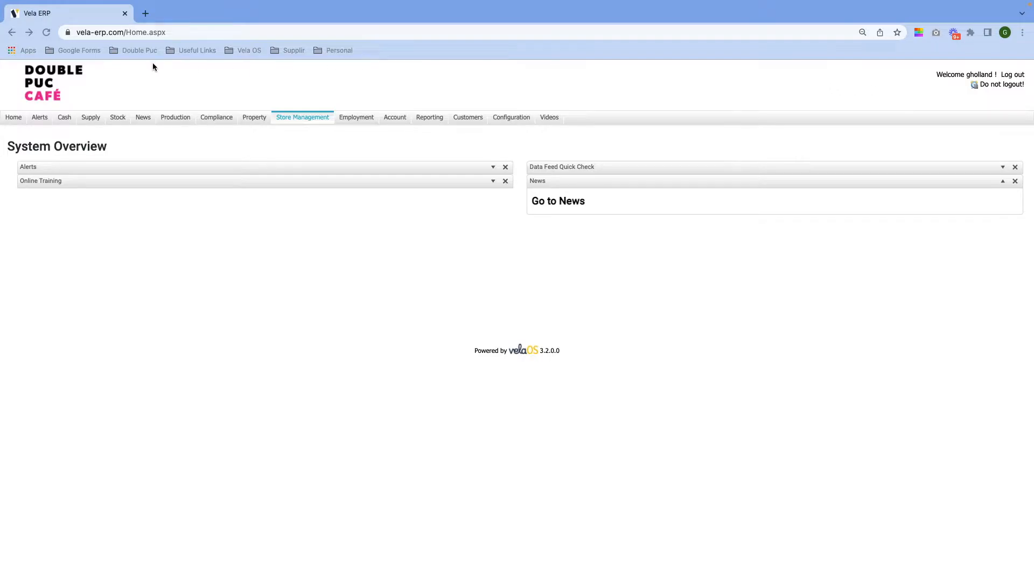
Start a new supplier from the Supply menu's New Supplier option.
left_click(93, 119)
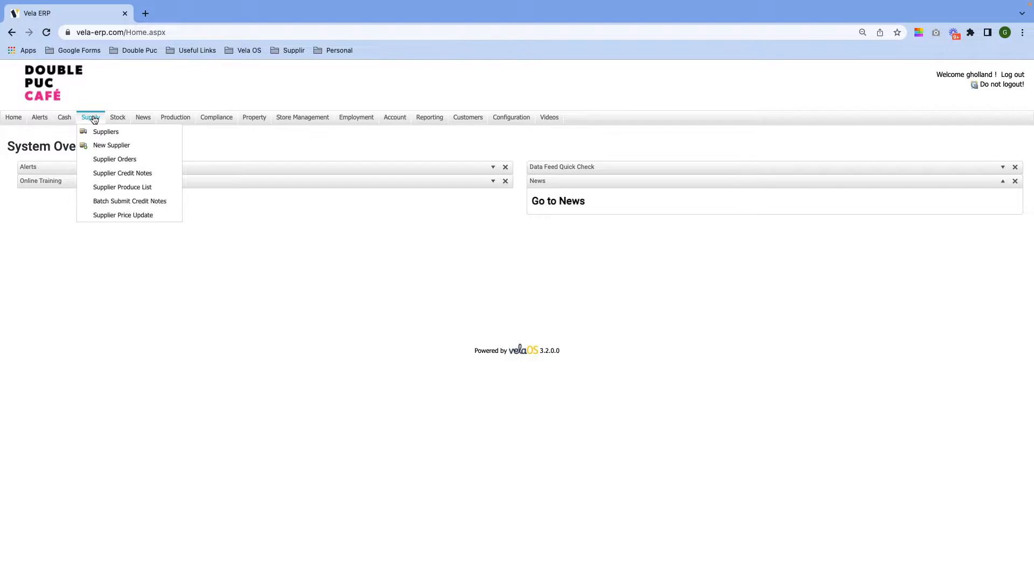
left_click(101, 146)
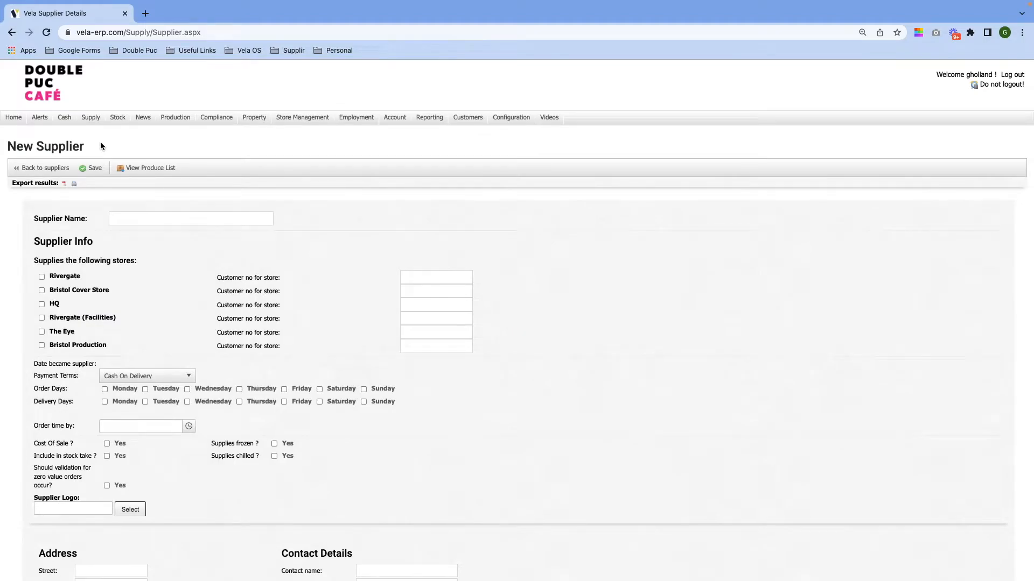
Enter 'Test Supplier' as the supplier name.
left_click(163, 217)
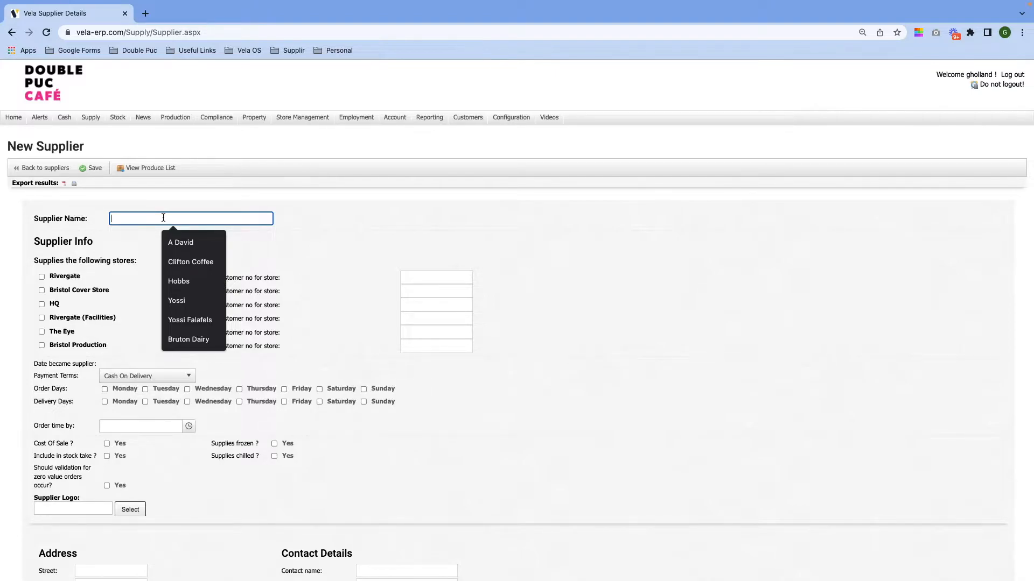
type("Test Sup")
key("BackSpace")
key("BackSpace")
type("upplier")
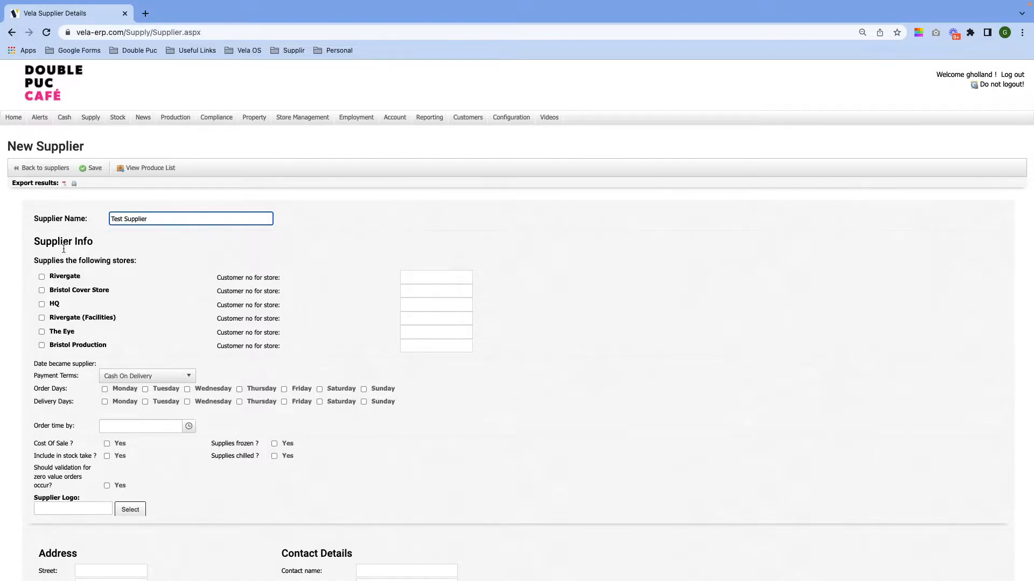
Link Rivergate and The Eye with customer numbers DPRG and DPEYE.
left_click(42, 276)
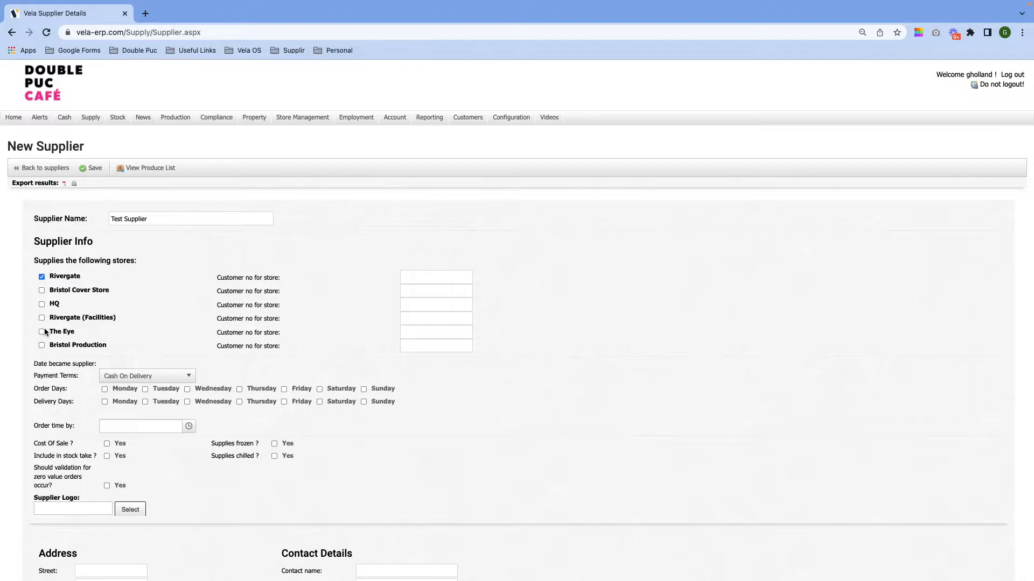
left_click(421, 276)
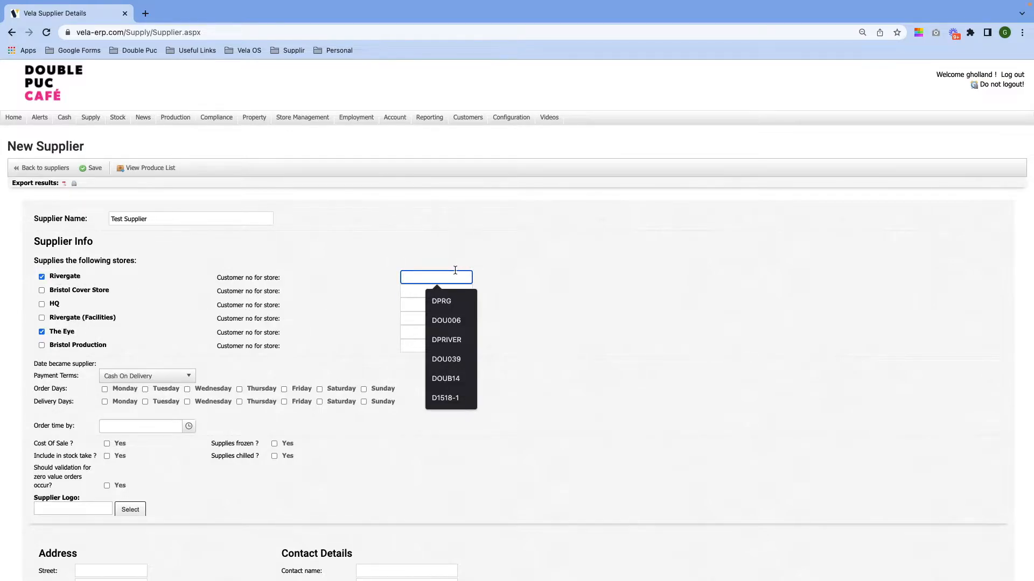
type("DP")
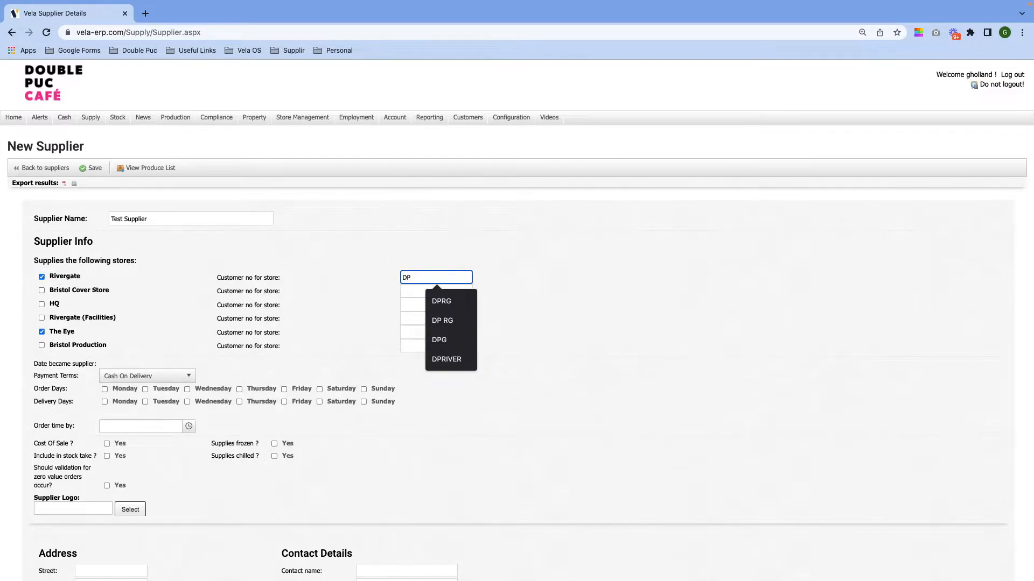
type("RG")
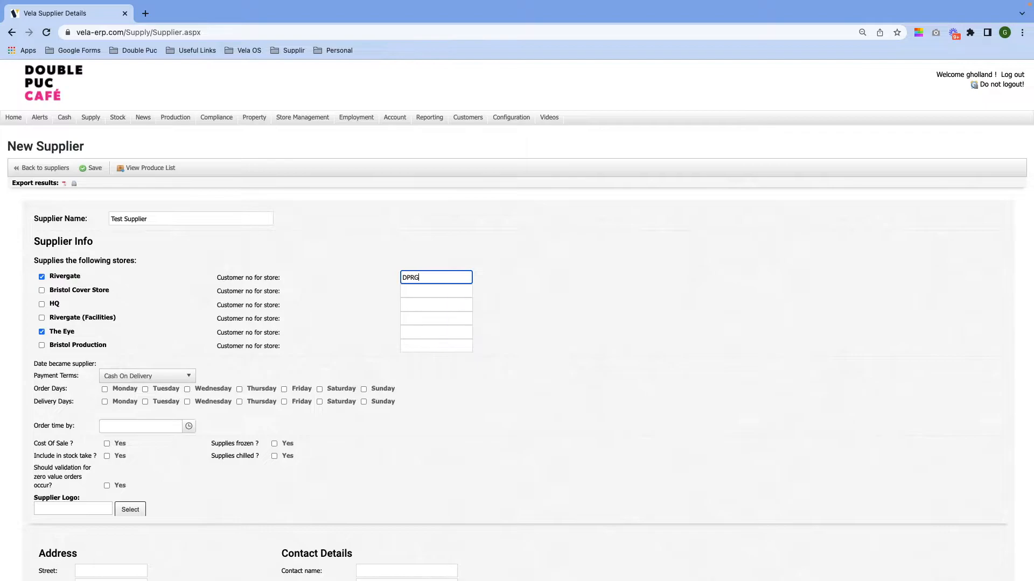
left_click(417, 334)
type("DPEY")
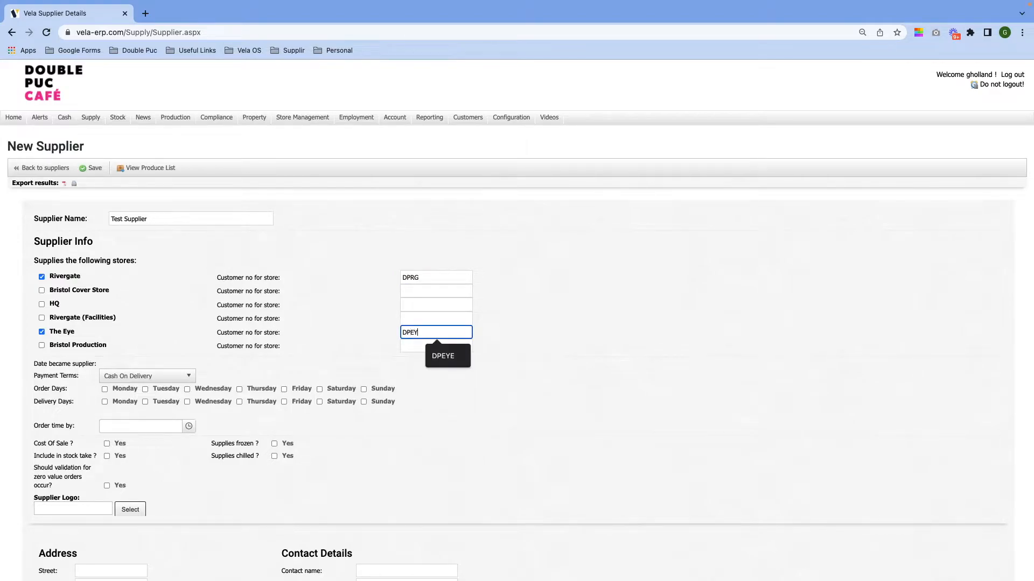
type("E")
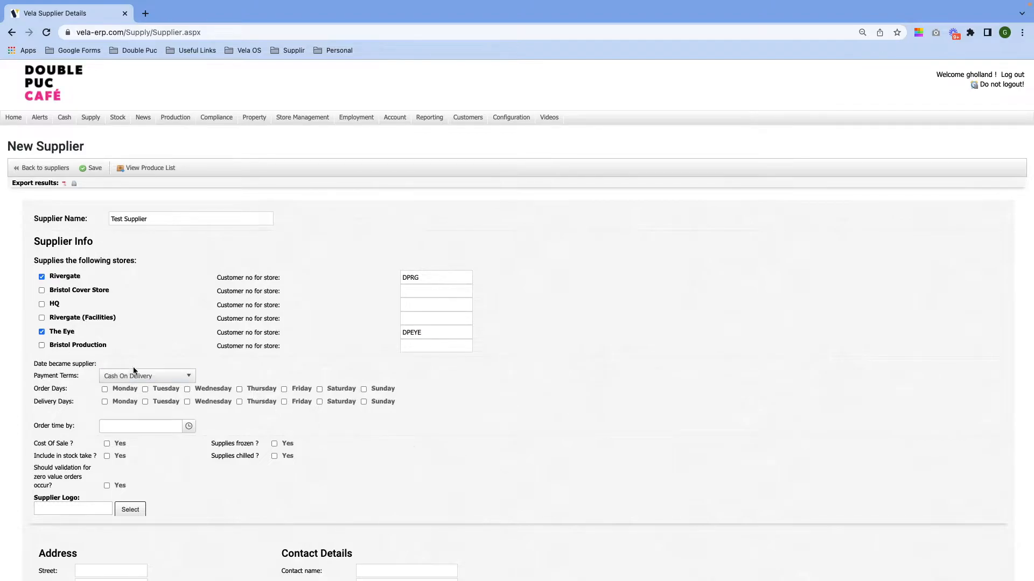
Set the payment terms to 30 Days EOM.
left_click(135, 380)
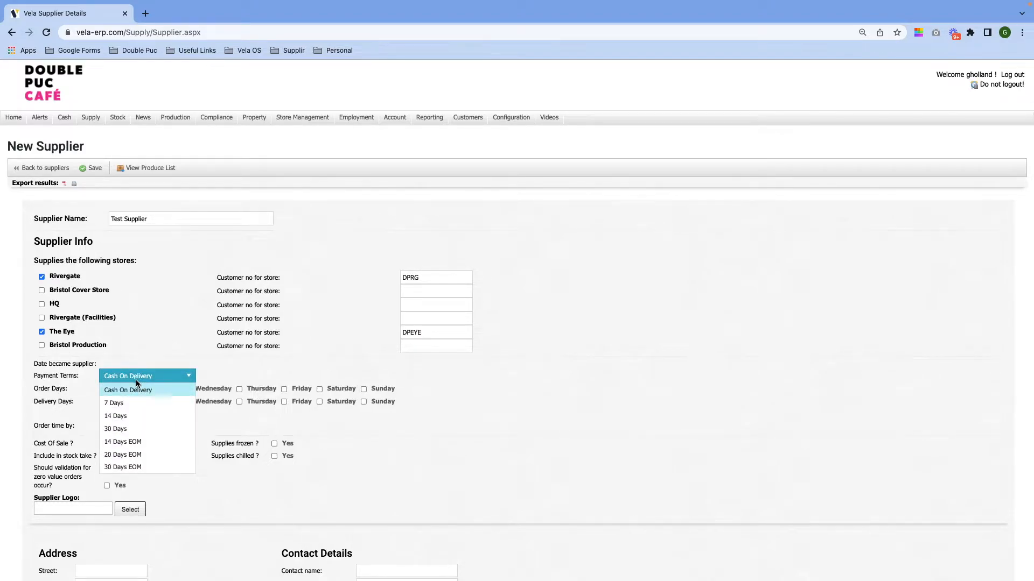
left_click(134, 467)
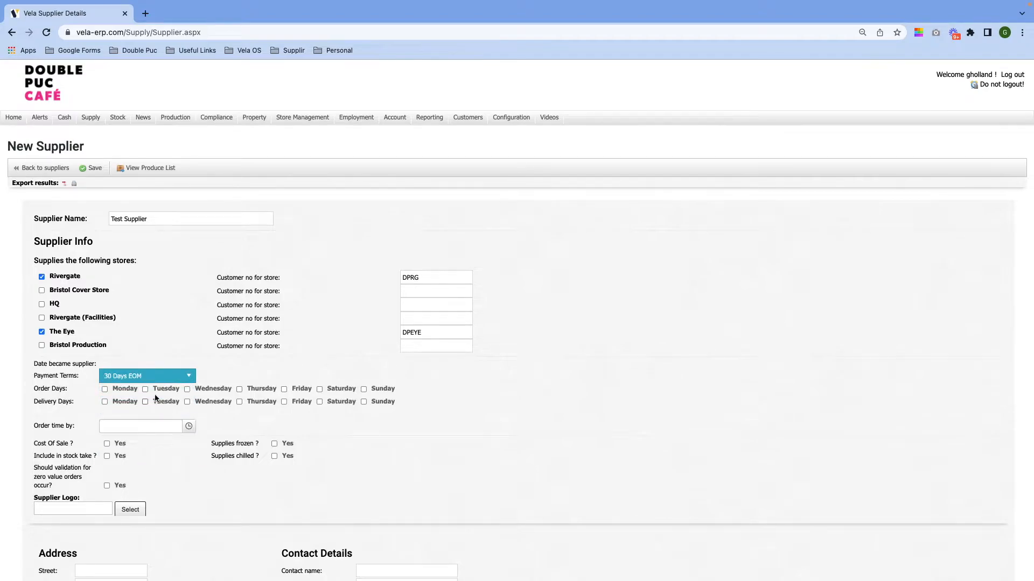
left_click(150, 379)
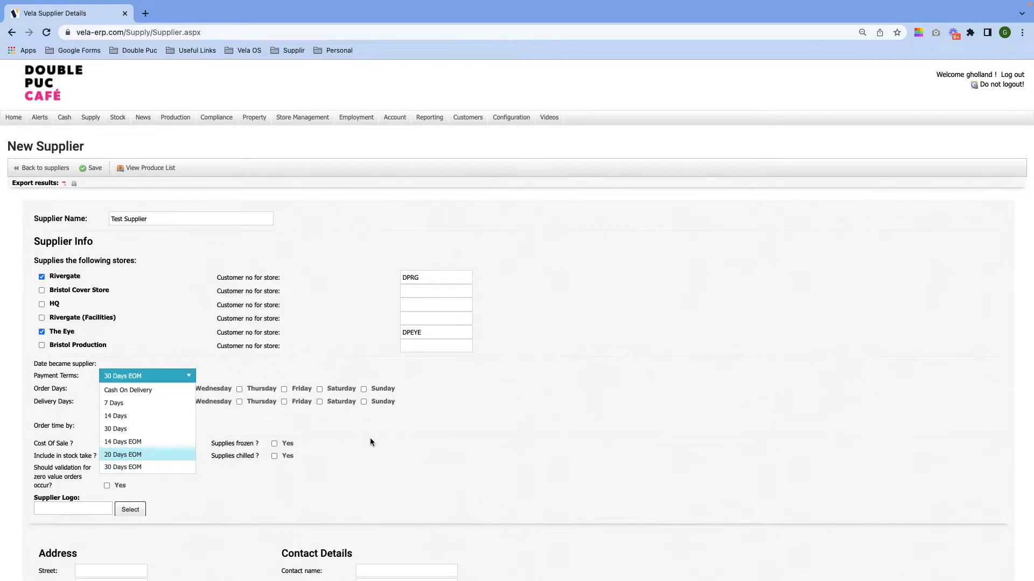
left_click(159, 466)
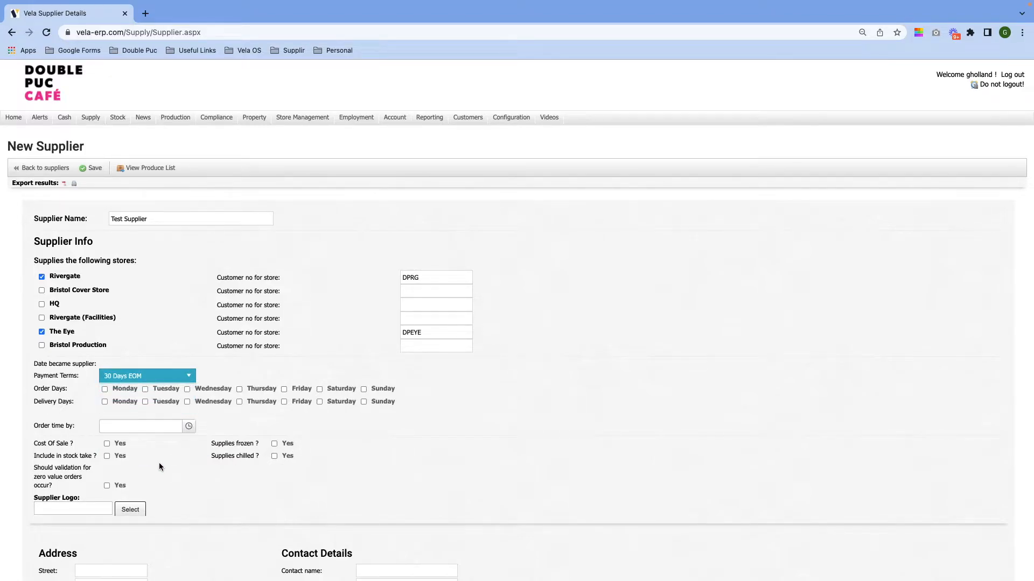
Tick order days Monday to Thursday and delivery days Monday to Friday.
left_click(104, 390)
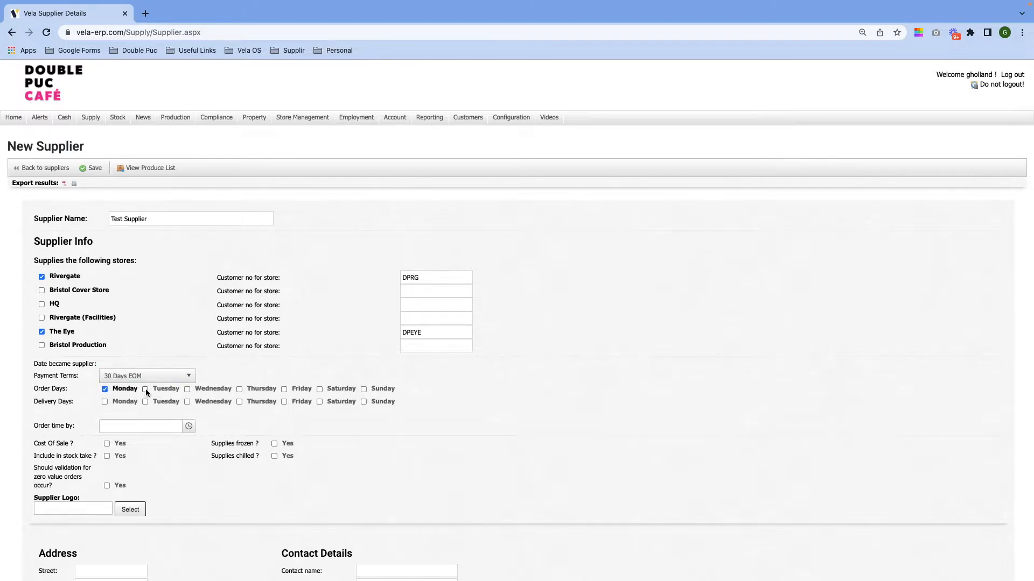
left_click(146, 389)
left_click(188, 390)
left_click(251, 389)
left_click(166, 403)
left_click(105, 403)
left_click(186, 401)
left_click(240, 401)
left_click(284, 402)
left_click(147, 427)
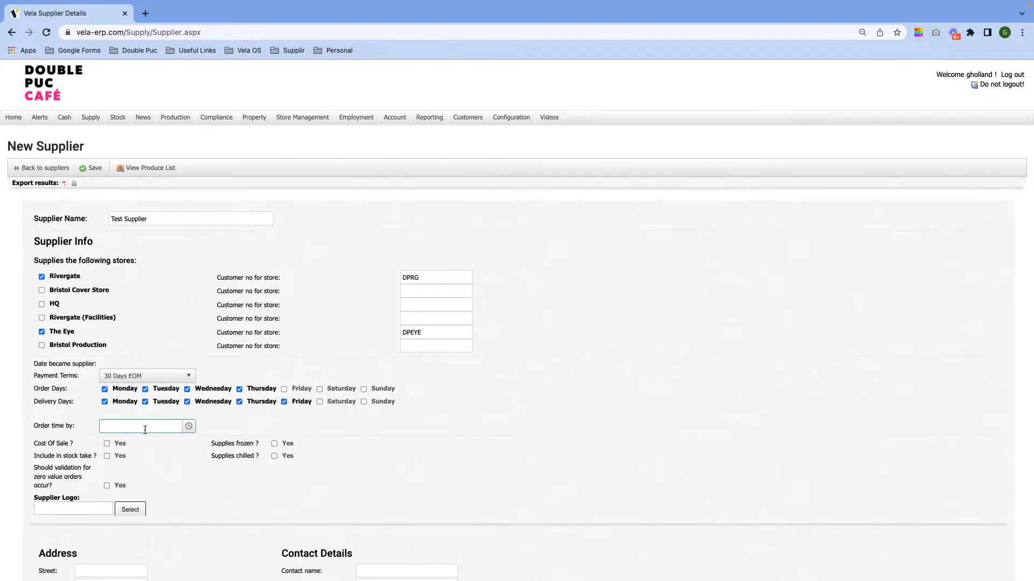
Set order-by time 15:00 and tick cost of sale, stock take and frozen supply.
type("15:00")
left_click(108, 444)
left_click(107, 456)
left_click(275, 444)
scroll(359, 465, "down", 3)
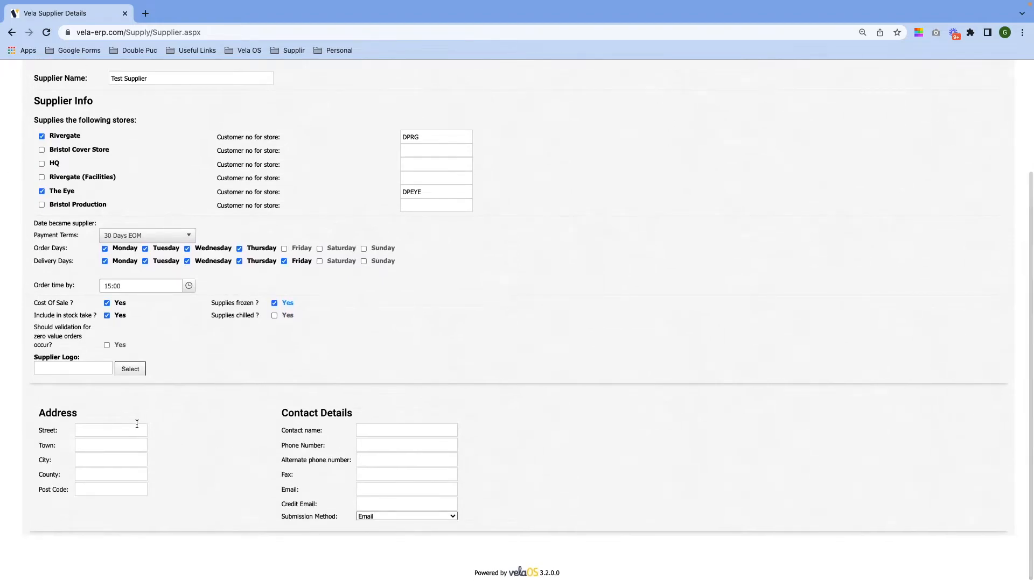
left_click(115, 431)
left_click(166, 456)
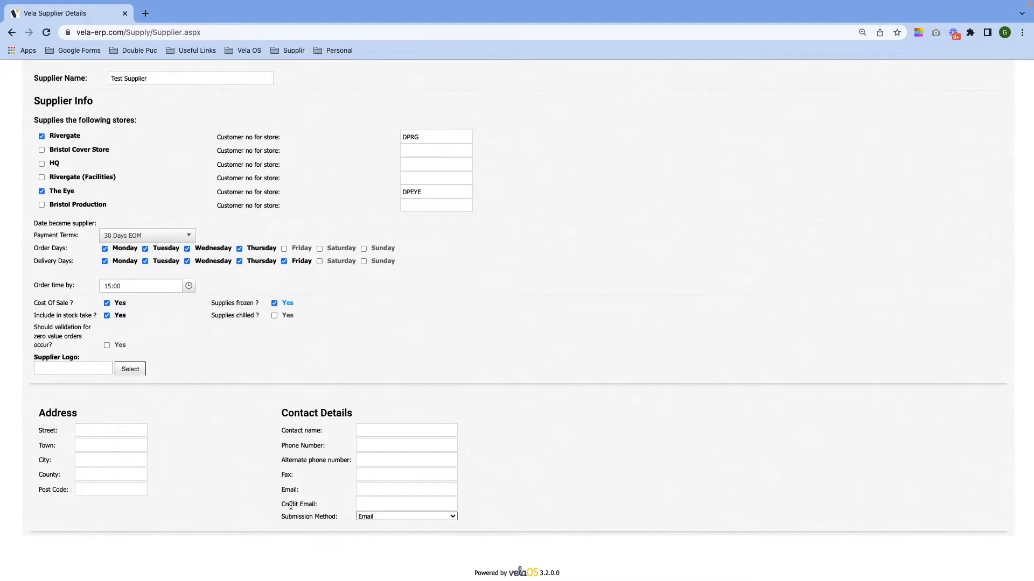
mouse_move(294, 505)
left_click(365, 517)
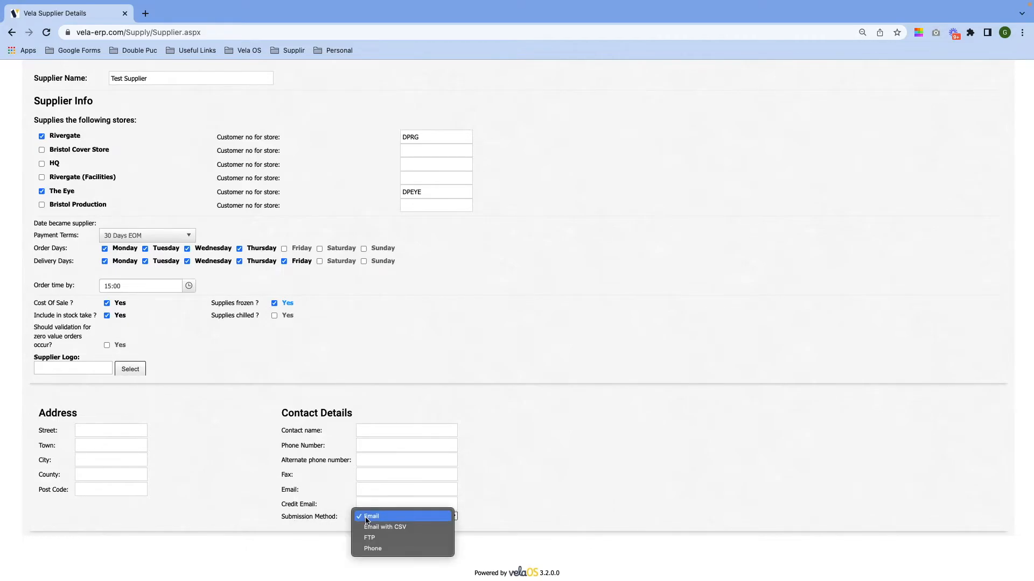
left_click(434, 516)
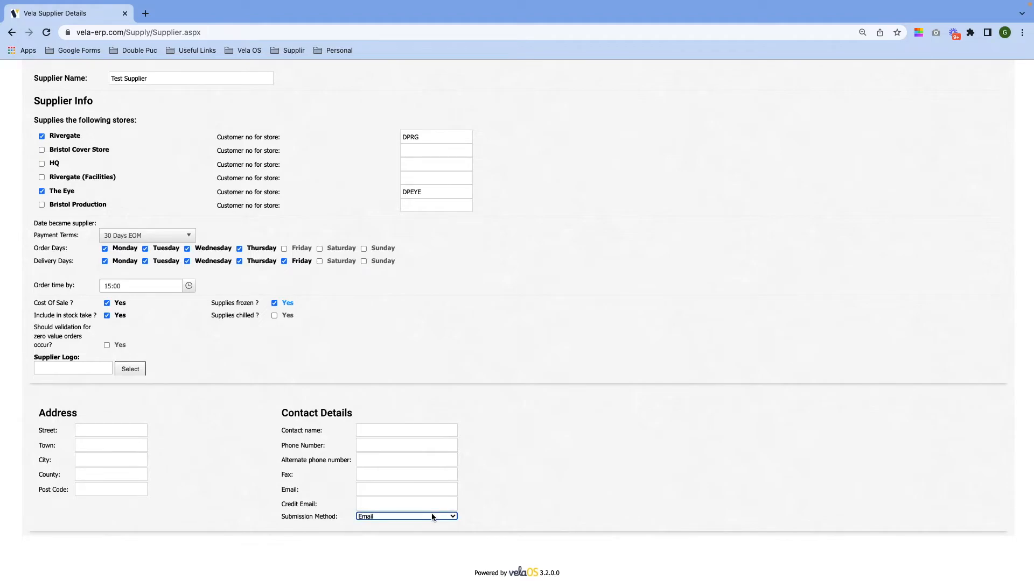
scroll(568, 450, "up", 3)
scroll(567, 451, "down", 1)
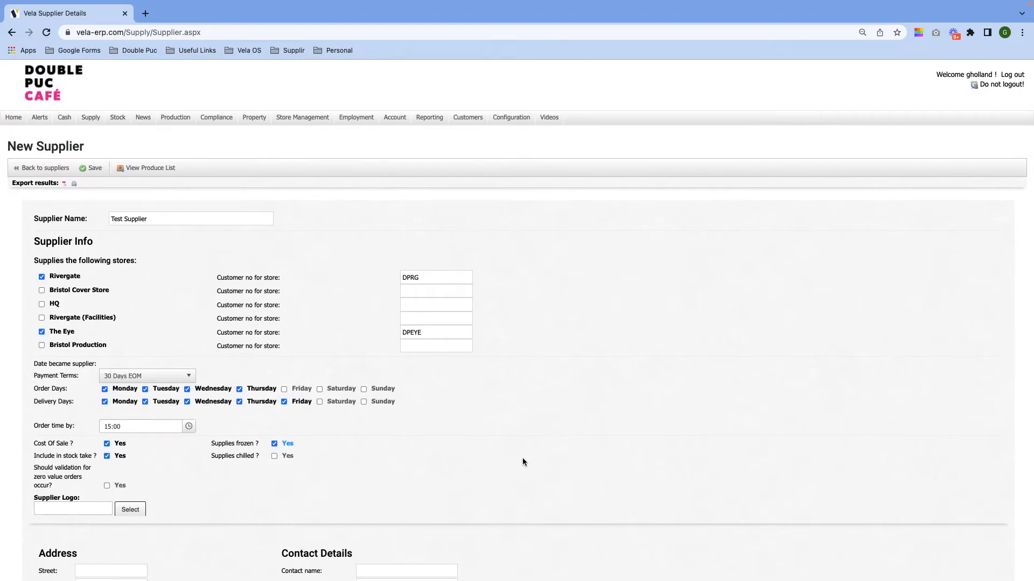
scroll(522, 457, "down", 3)
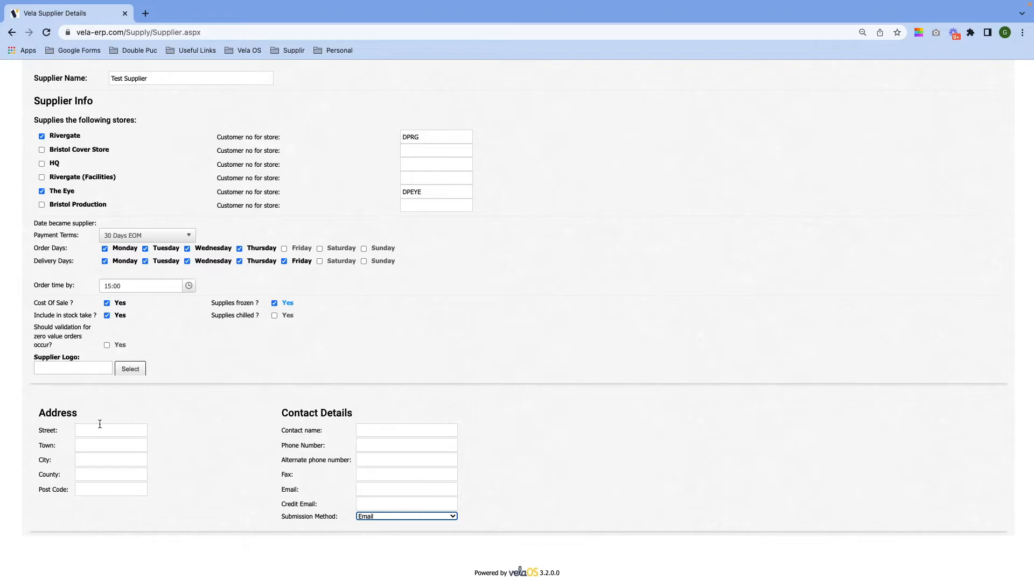
Fill street, town, city, county and post code with underscore placeholders.
left_click(96, 429)
type("_§")
key("Tab")
type("_")
key("Tab")
type("_")
key("Tab")
type("_")
key("Tab")
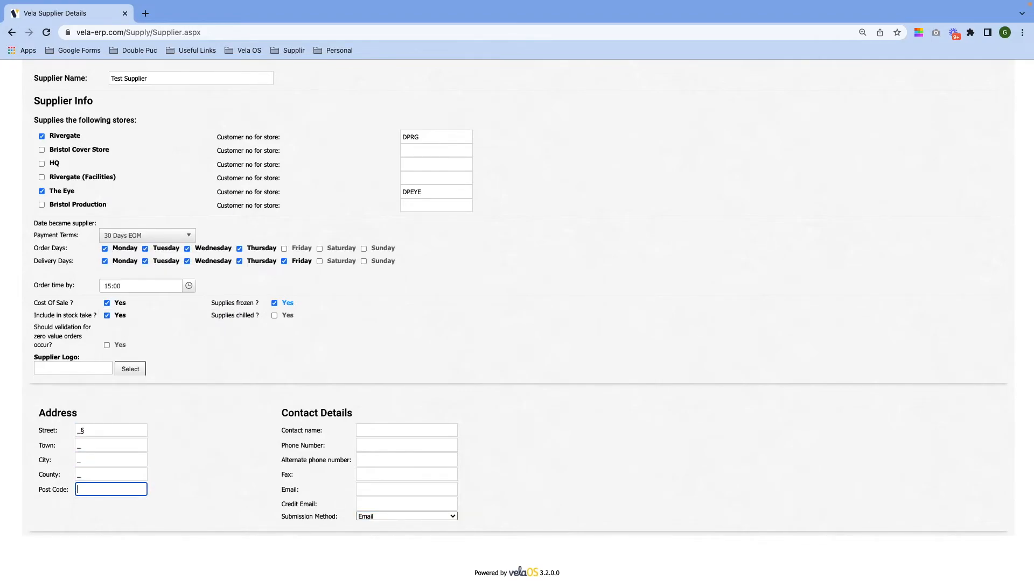
type("_")
Put underscore placeholders in contact name, phone, alternate phone and fax.
left_click(400, 428)
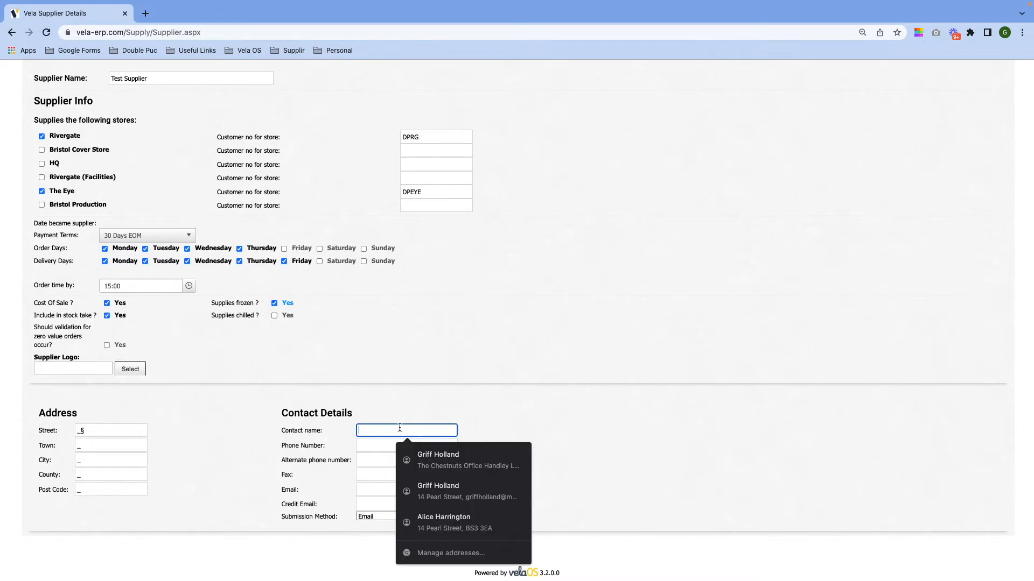
type("_")
key("Tab")
type("_")
key("Tab")
type("_")
key("Tab")
type("_")
key("Tab")
Replace the invalid '_@.com' email with the suggested address and reuse it for Credit Email.
type("_@")
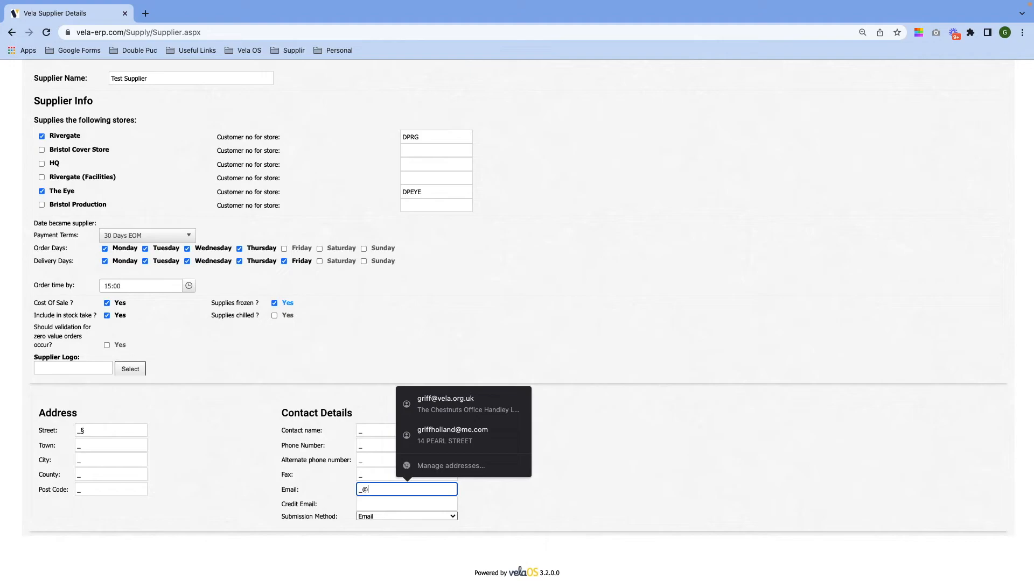
type(".com")
key("Tab")
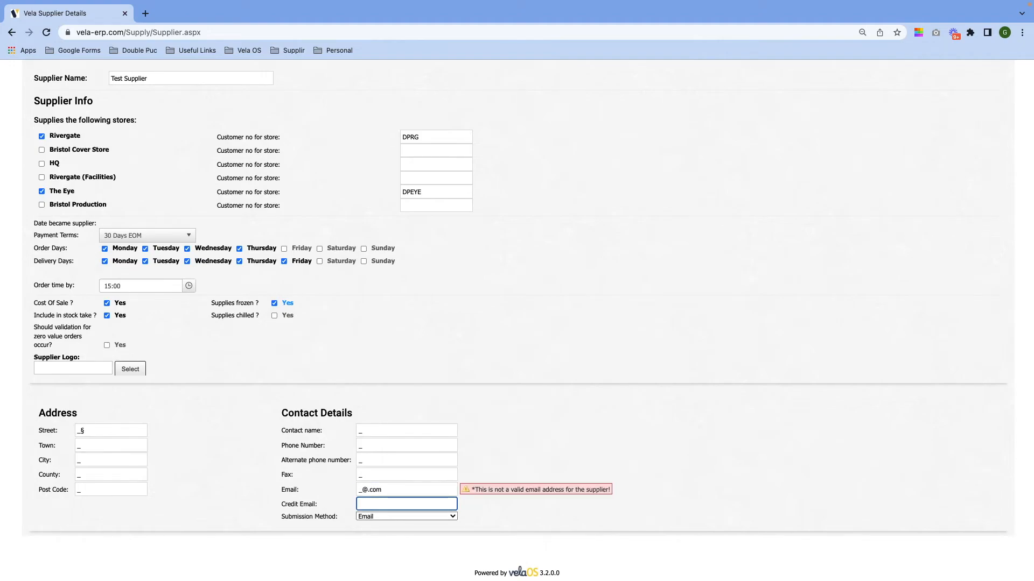
left_click(401, 491)
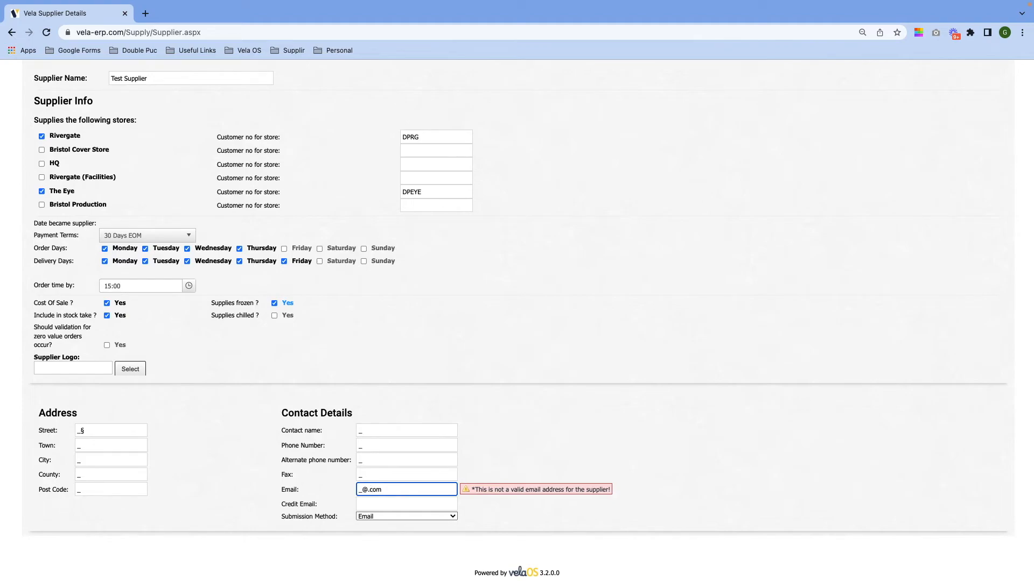
triple_click(369, 490)
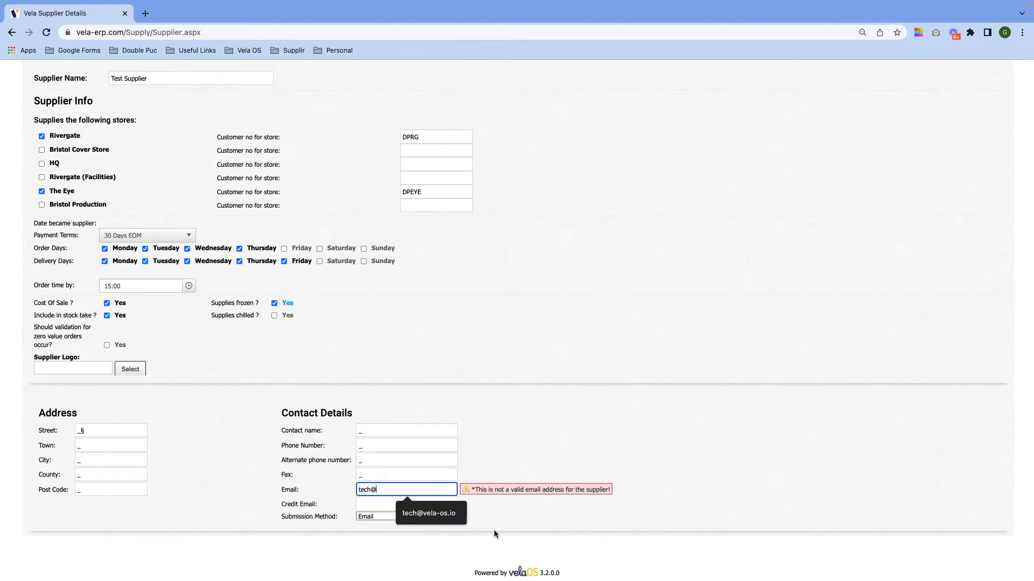
left_click(425, 513)
left_click(388, 501)
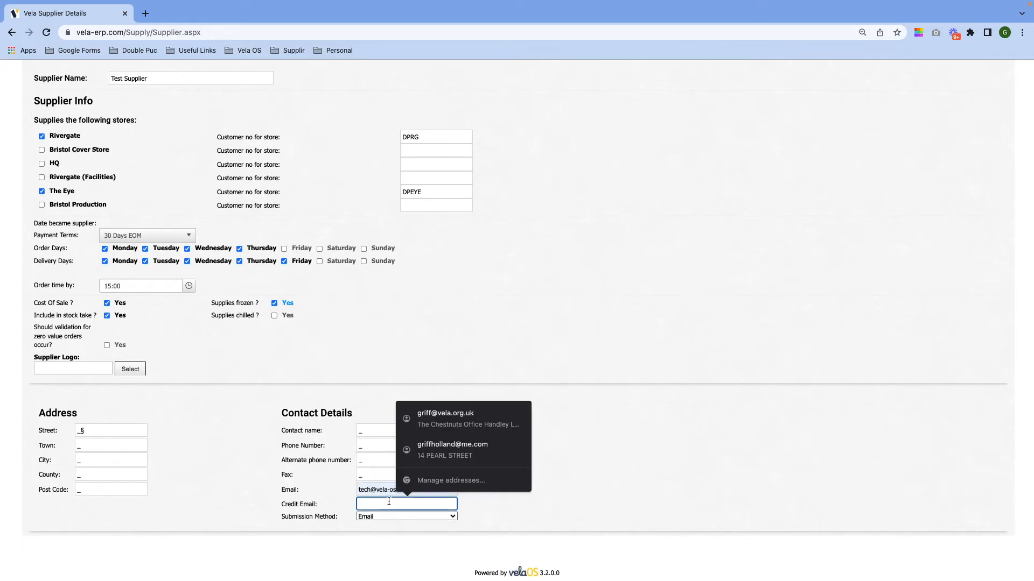
type("tec")
left_click(418, 527)
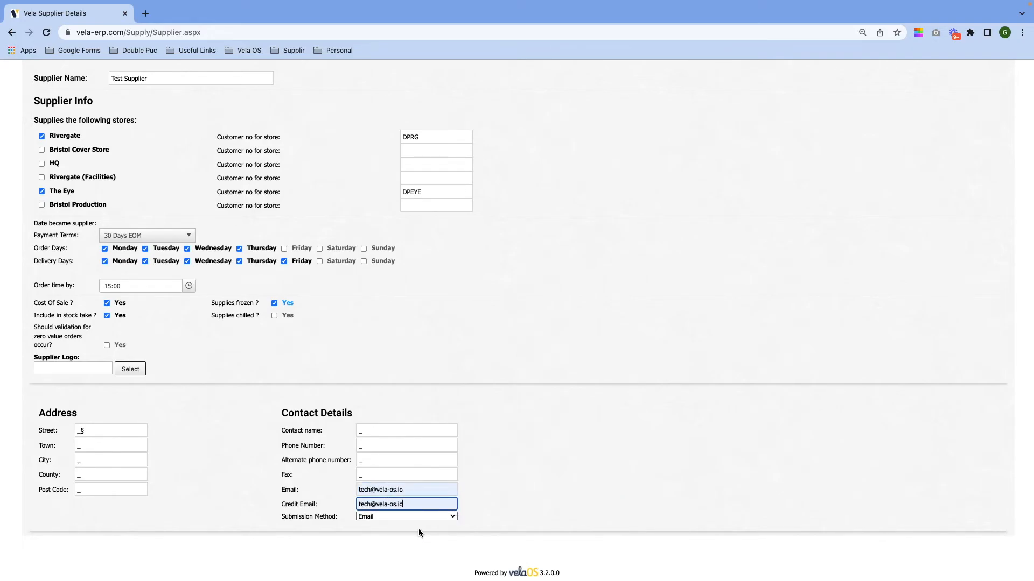
scroll(537, 493, "up", 5)
Save the Test Supplier record from the toolbar.
left_click(91, 169)
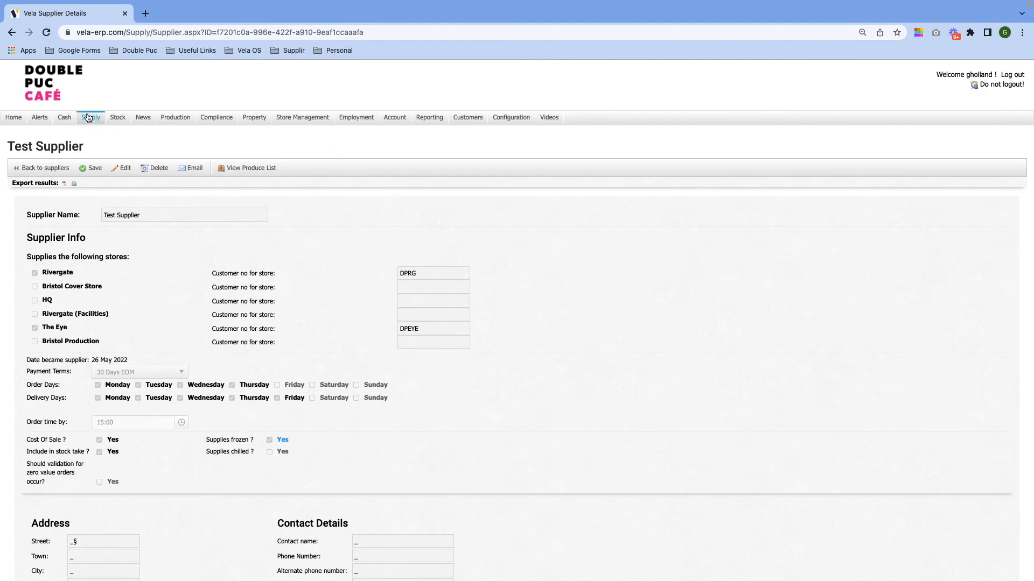
Open Supply > Suppliers and scroll the list to find Test Supplier.
mouse_move(89, 117)
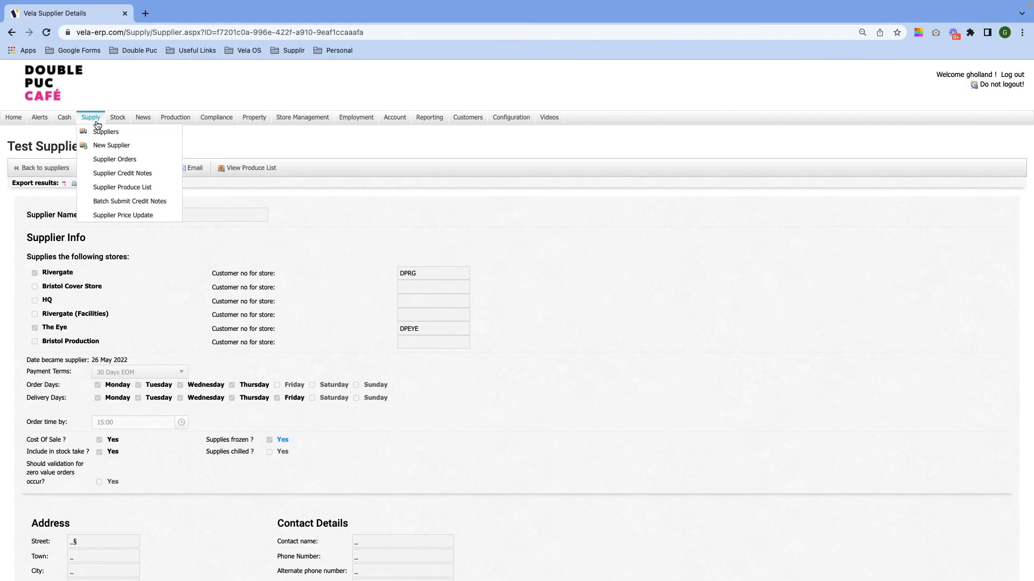
left_click(99, 130)
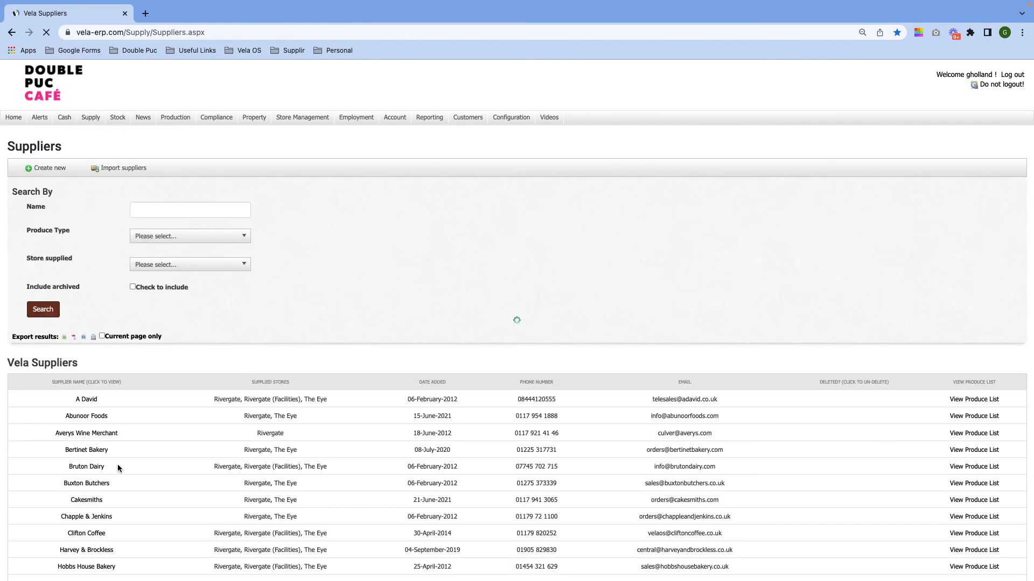
scroll(117, 457, "down", 4)
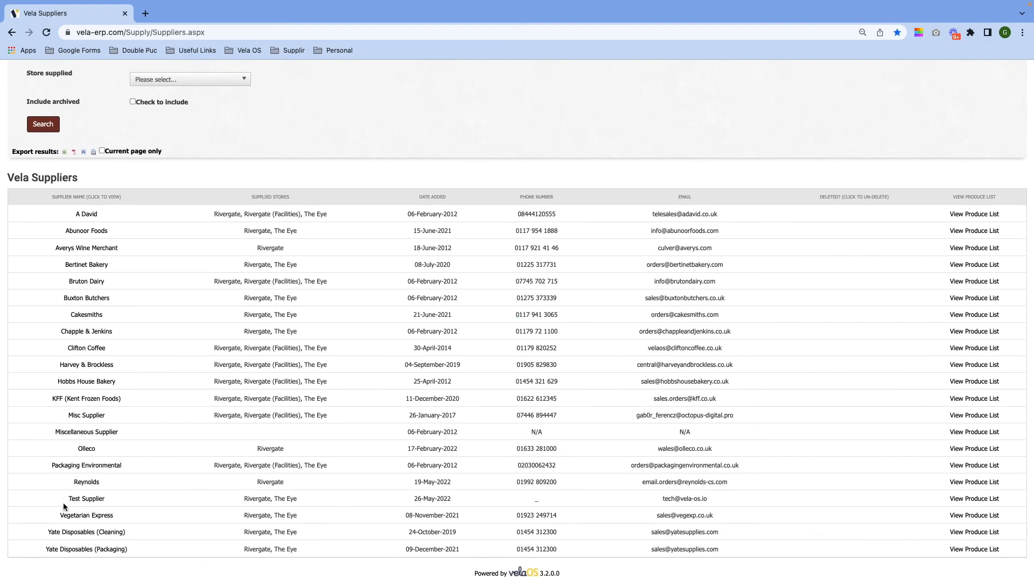